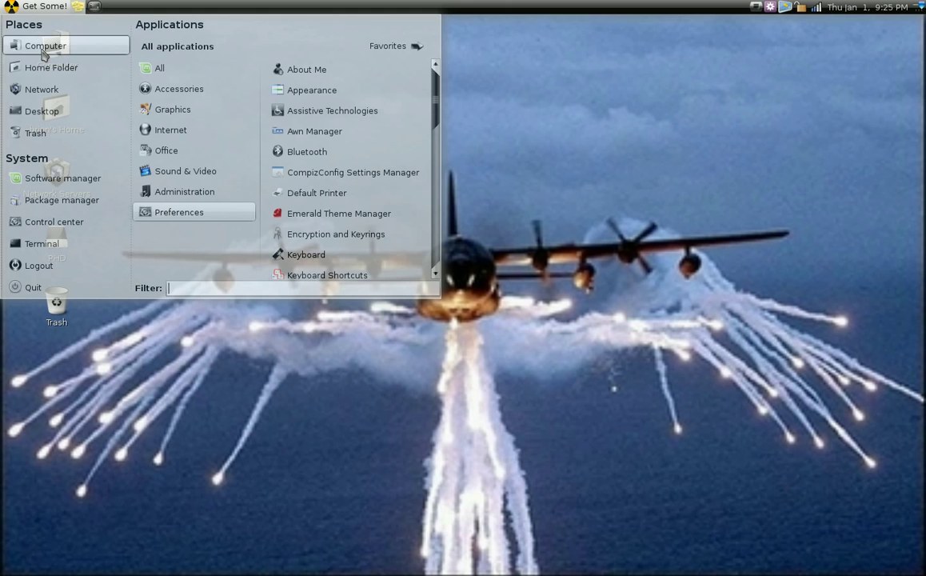
Launch Synaptic Package Manager from the System menu, authenticating with the administrator password.
left_click(85, 203)
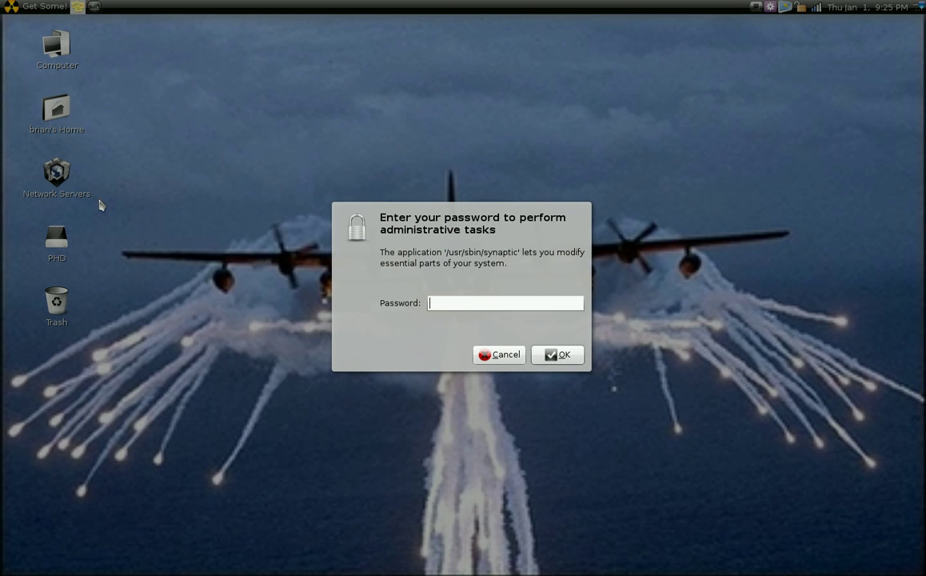
type("●●●●●●●")
key("Return")
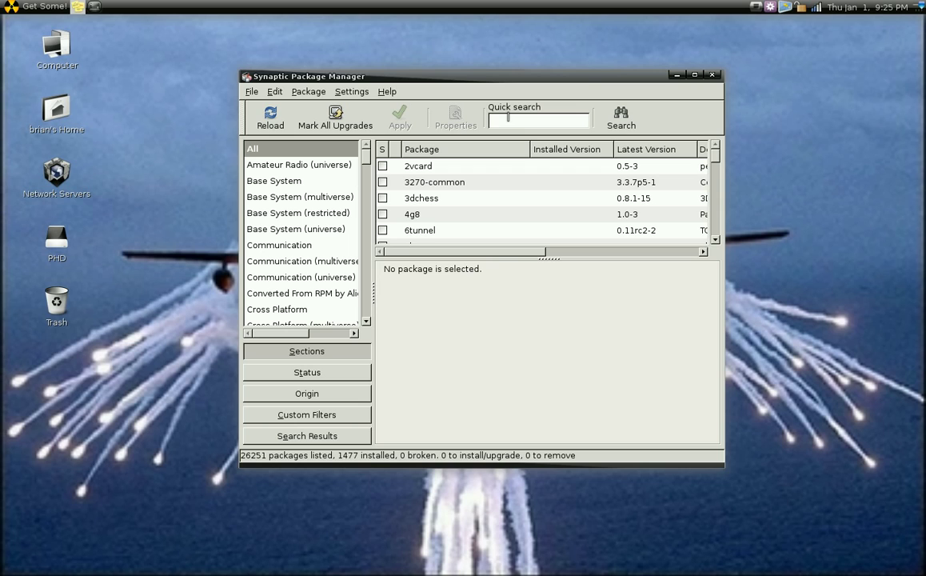
Search Synaptic for 'compiz', check compizconfig-settings-manager is installed, and close Synaptic.
type("compi")
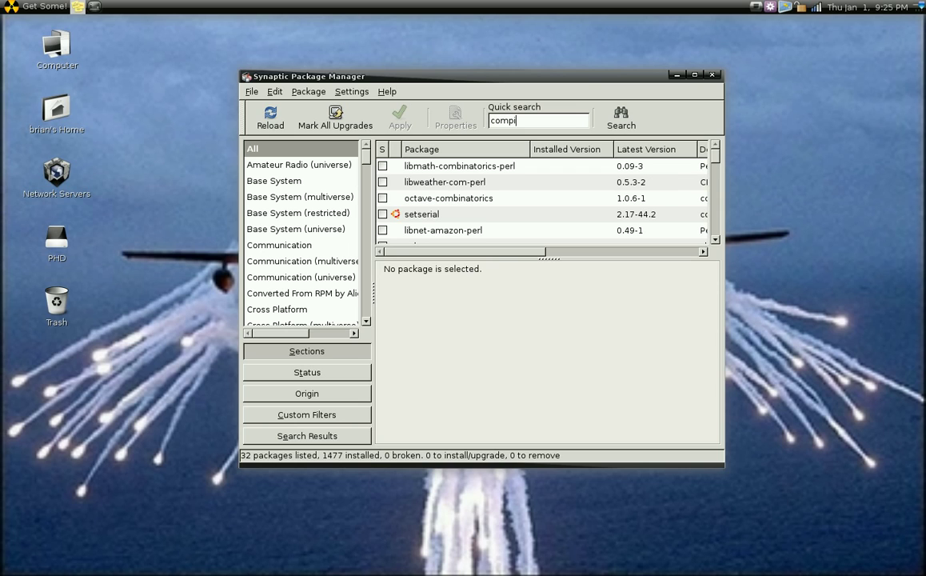
type("z")
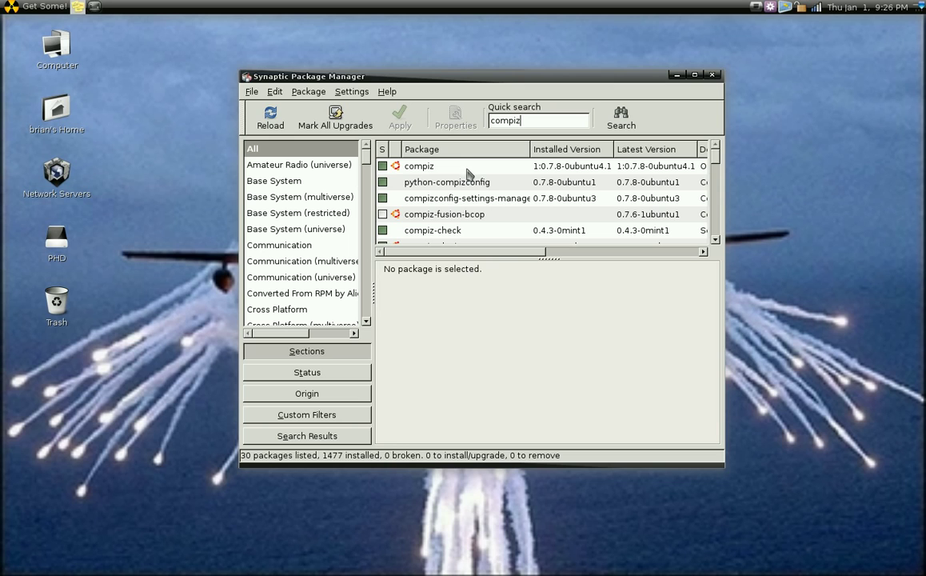
left_click(458, 204)
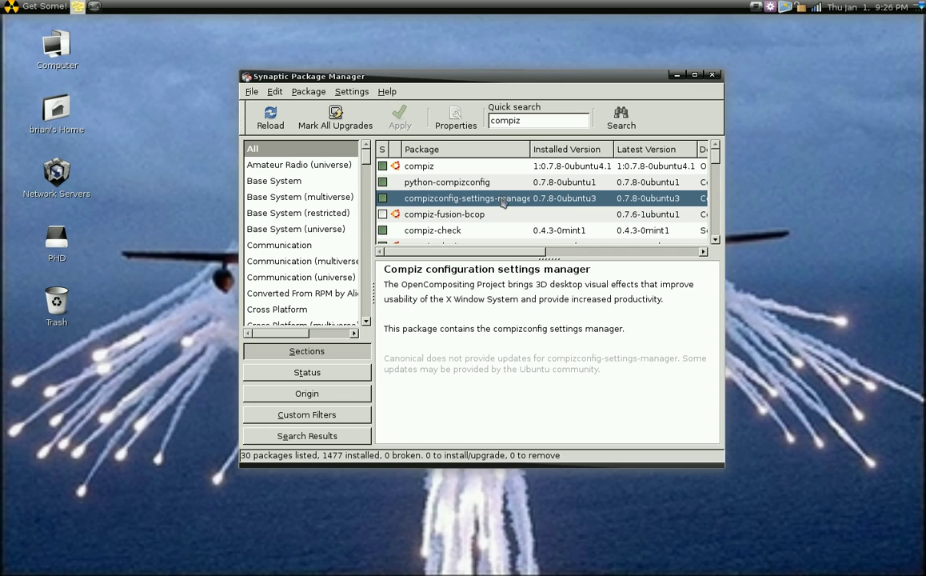
left_click(713, 76)
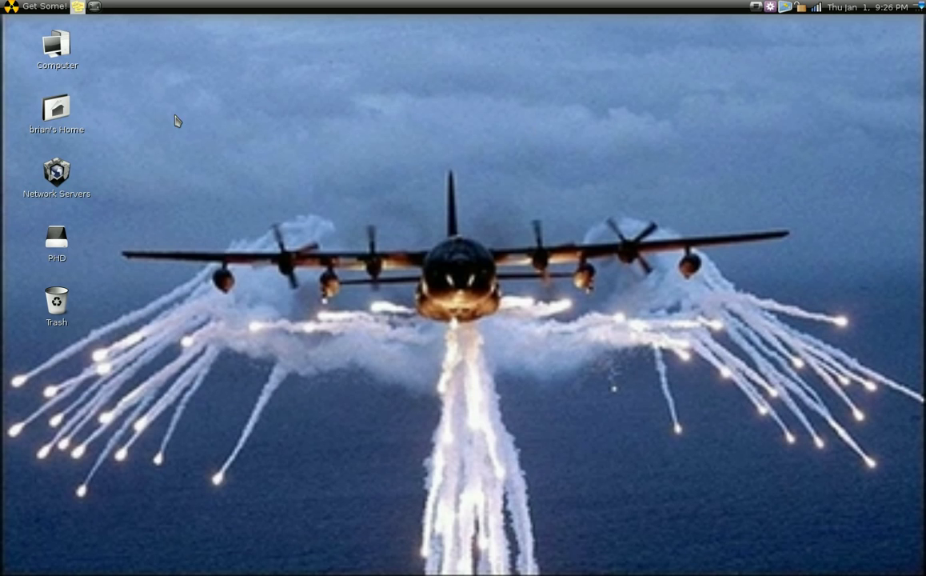
Launch CompizConfig Settings Manager and look over its plugins, seeing Desktop Cube, Rotate Cube and Expo enabled.
left_click(53, 10)
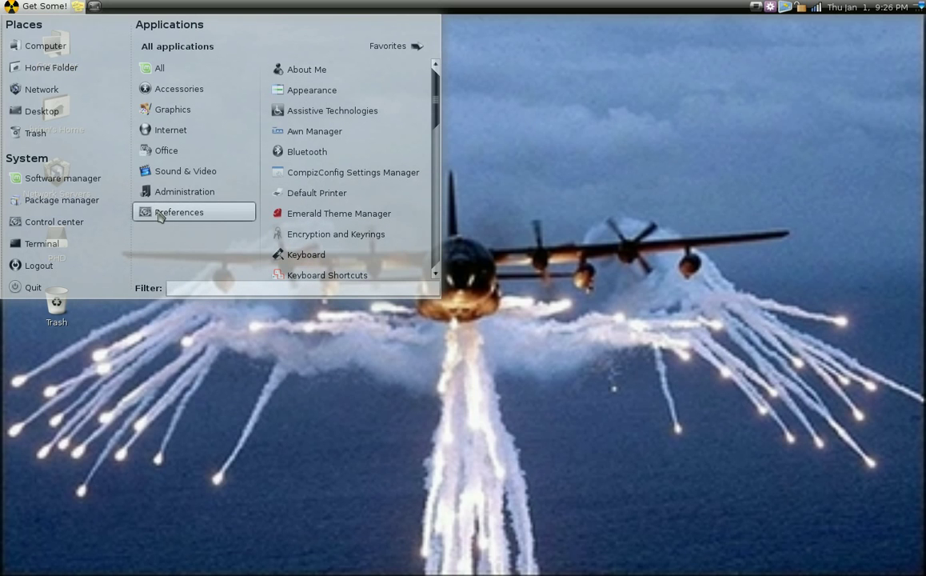
left_click(337, 177)
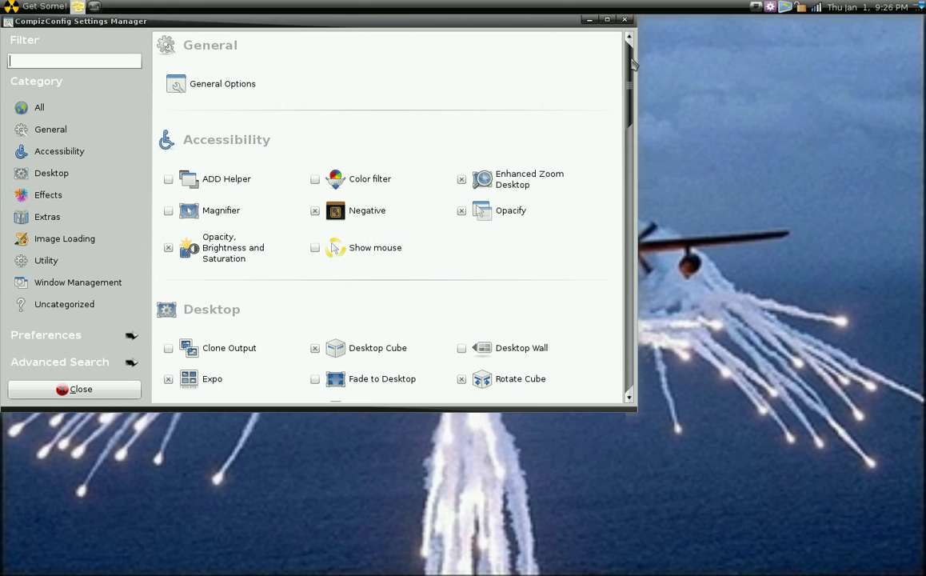
left_click_drag(632, 64, 643, 96)
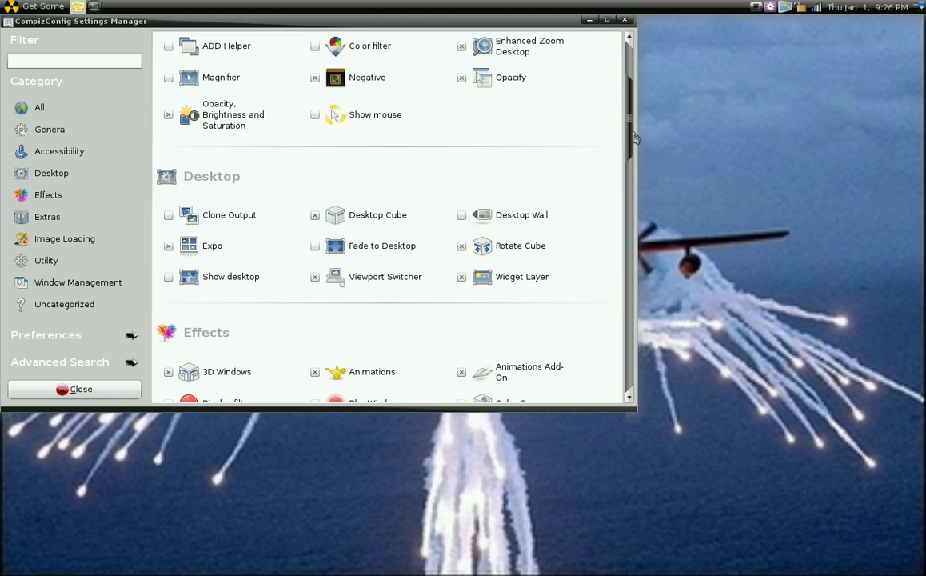
scroll(631, 148, "down", 1)
scroll(633, 148, "down", 1)
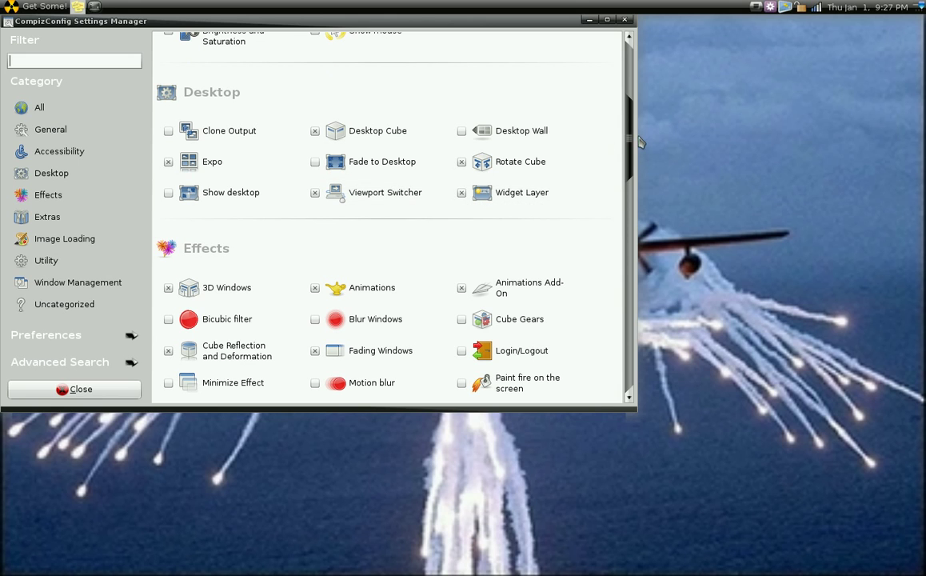
scroll(632, 118, "up", 4)
scroll(632, 118, "up", 2)
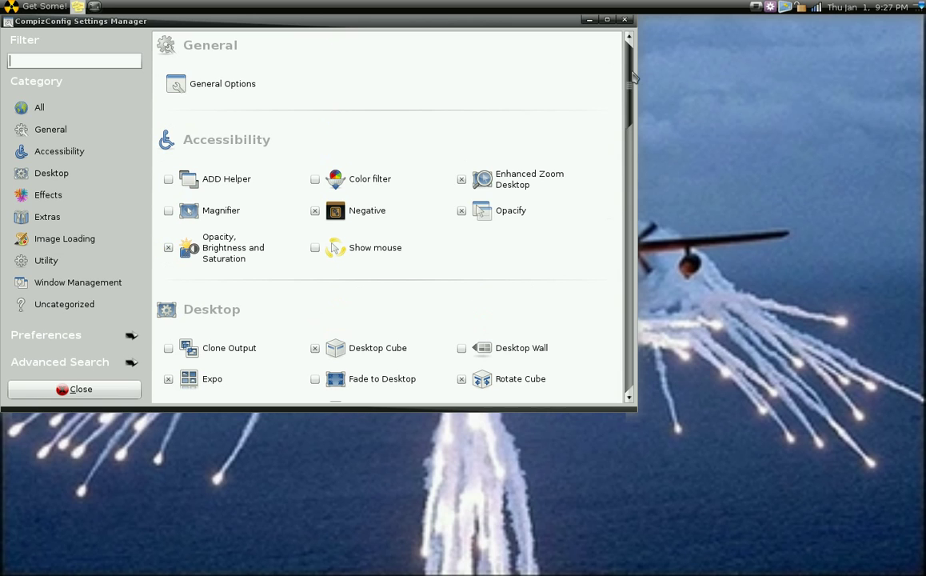
Set General Options' horizontal virtual desktop size to 4, then go back to the plugin list.
left_click(250, 86)
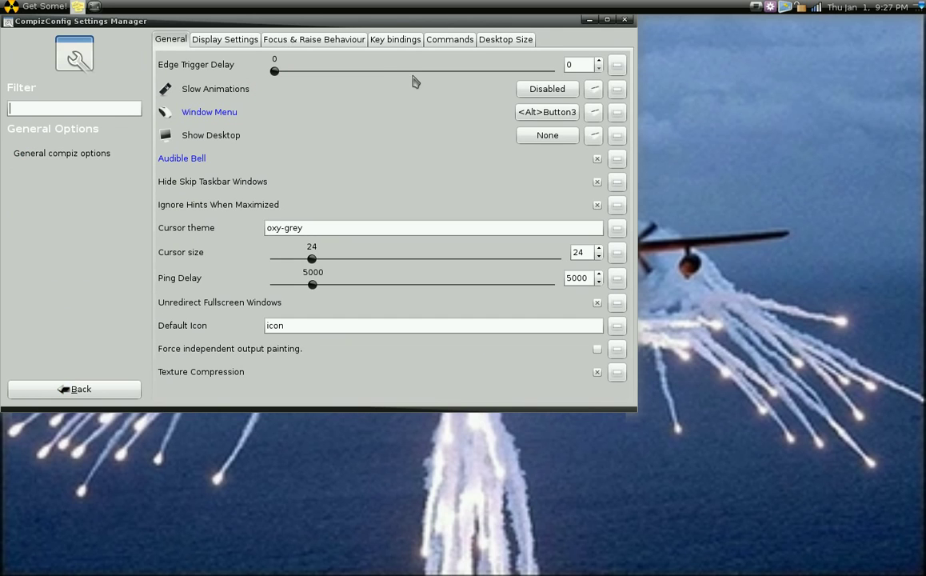
left_click(504, 42)
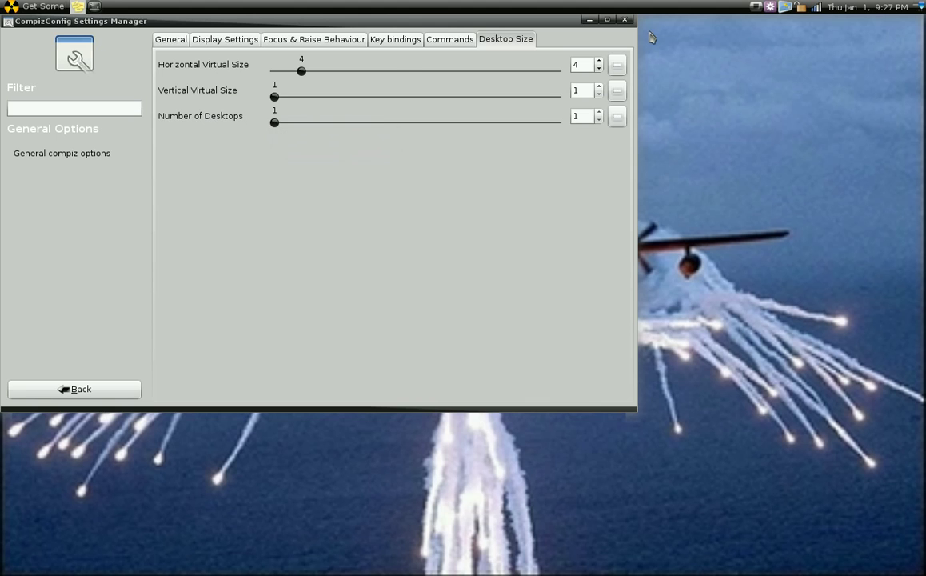
left_click(112, 388)
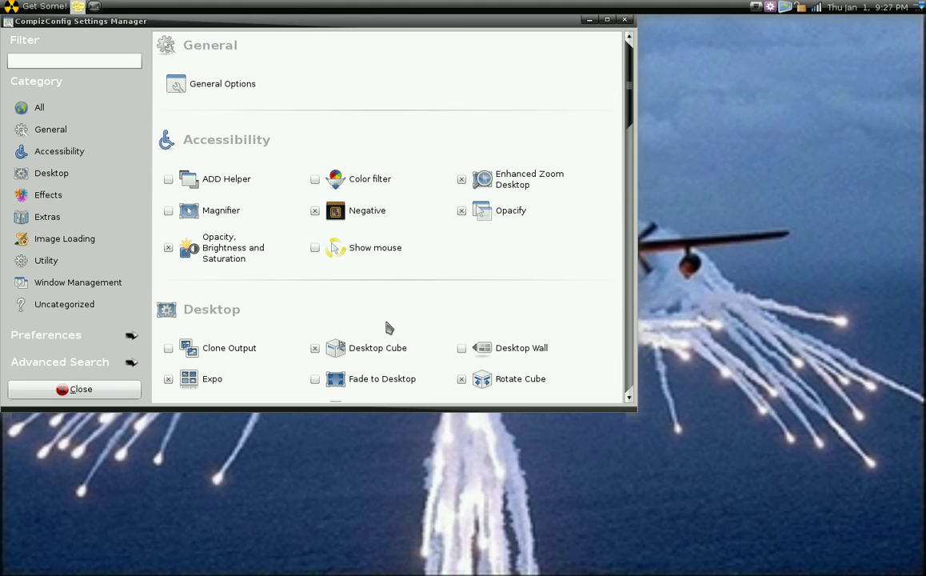
Close CompizConfig, view all four workspaces in Expo with Super+E, and pick the first workspace.
scroll(459, 315, "down", 3)
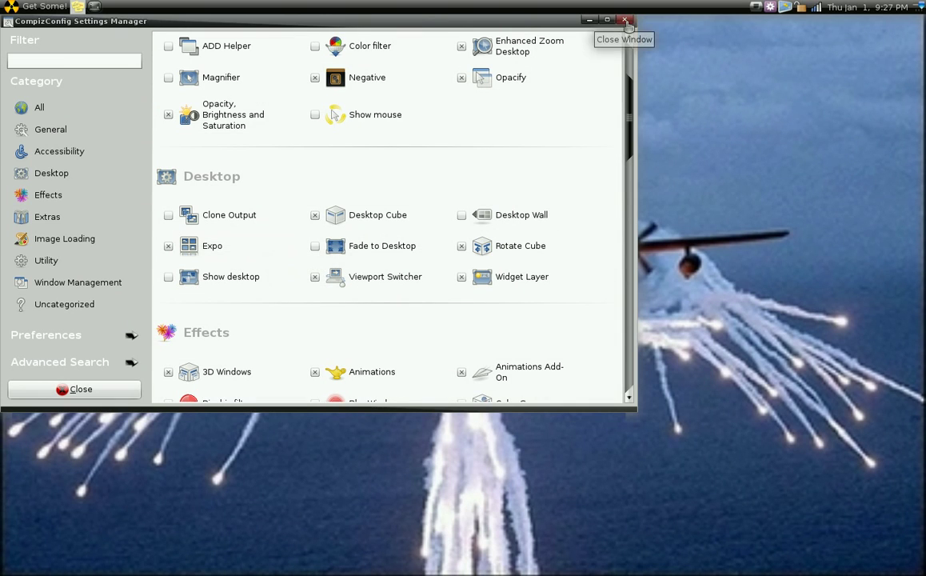
left_click(625, 20)
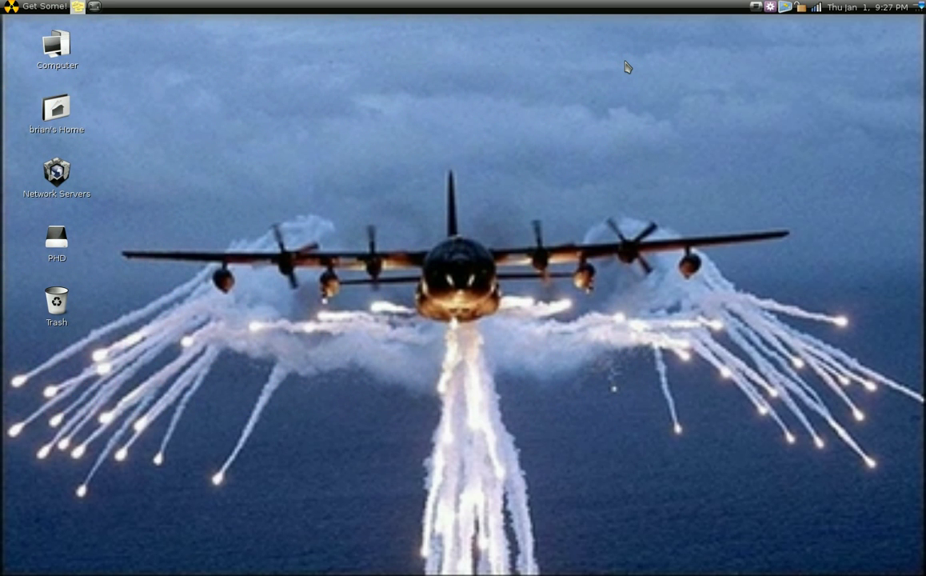
key("super+e")
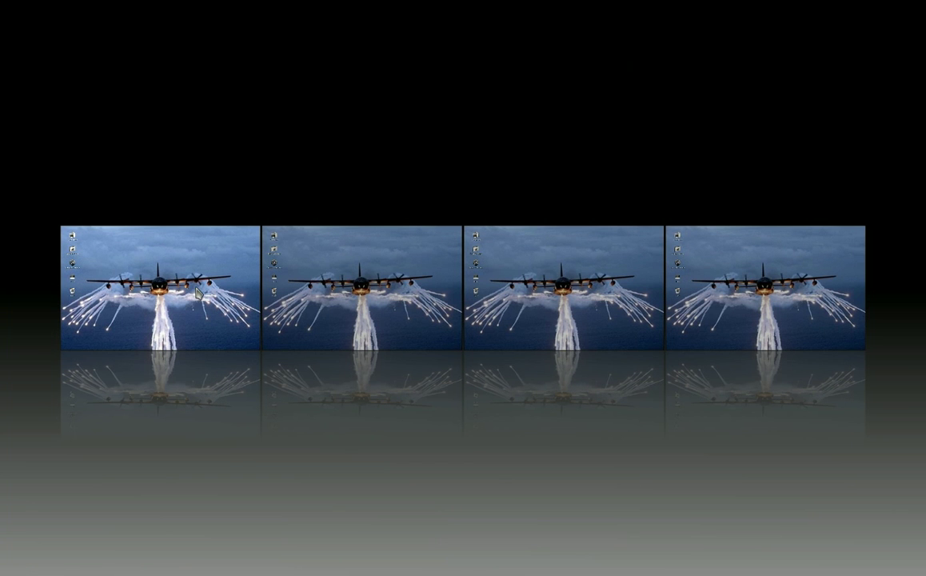
left_click(197, 293)
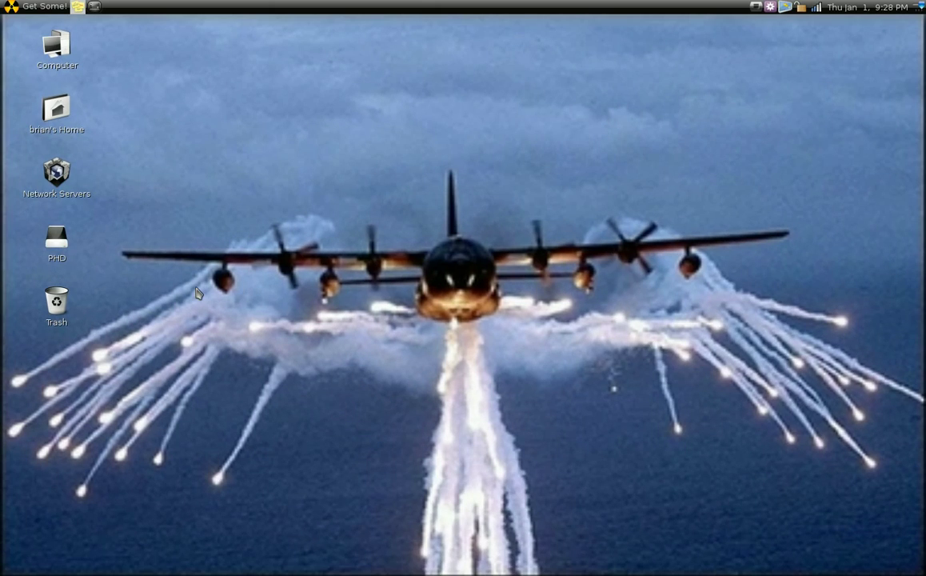
Relaunch CompizConfig Settings Manager, then spin the cube with Ctrl+Alt+Right and back with Ctrl+Alt+Left.
left_click(36, 10)
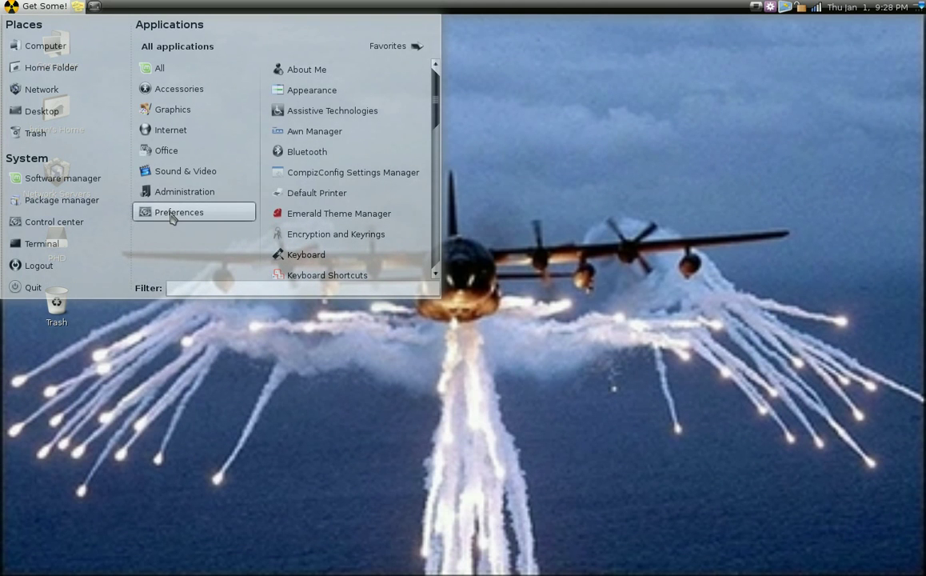
left_click(372, 174)
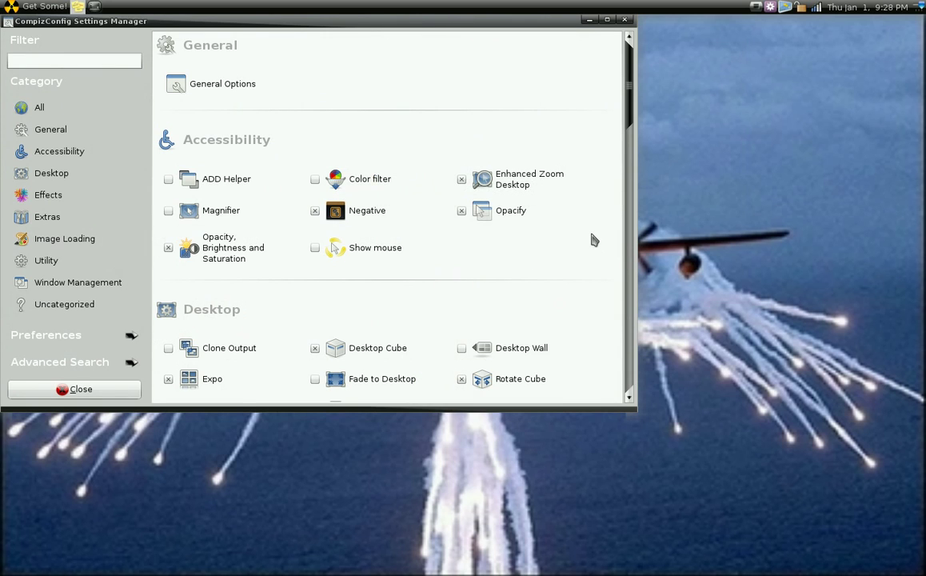
scroll(594, 239, "down", 10)
scroll(594, 240, "up", 4)
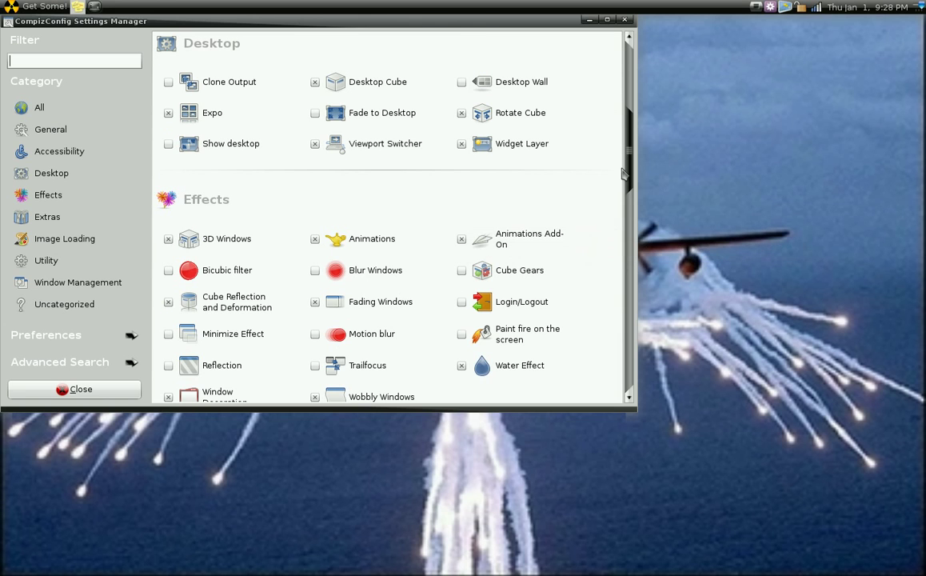
scroll(618, 174, "up", 5)
scroll(618, 173, "down", 12)
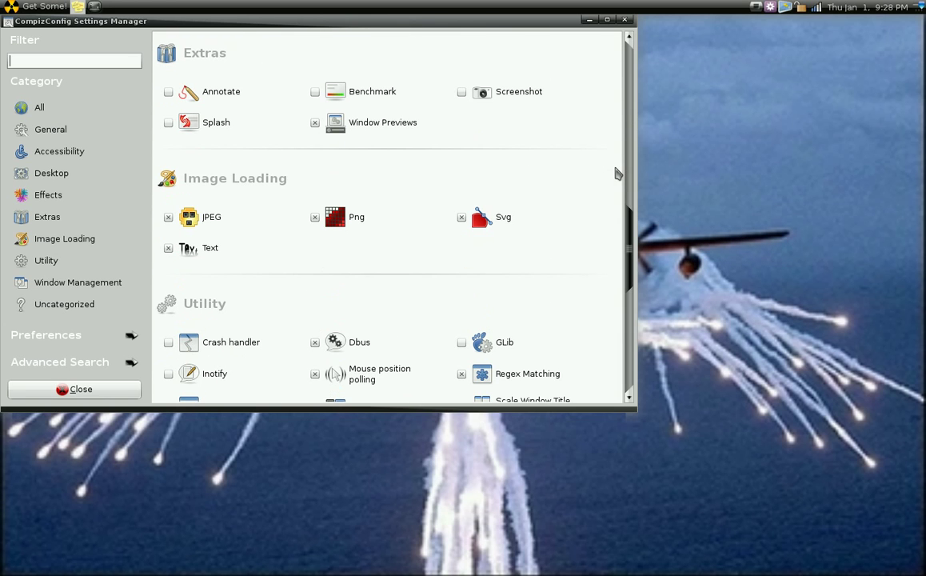
scroll(618, 174, "up", 11)
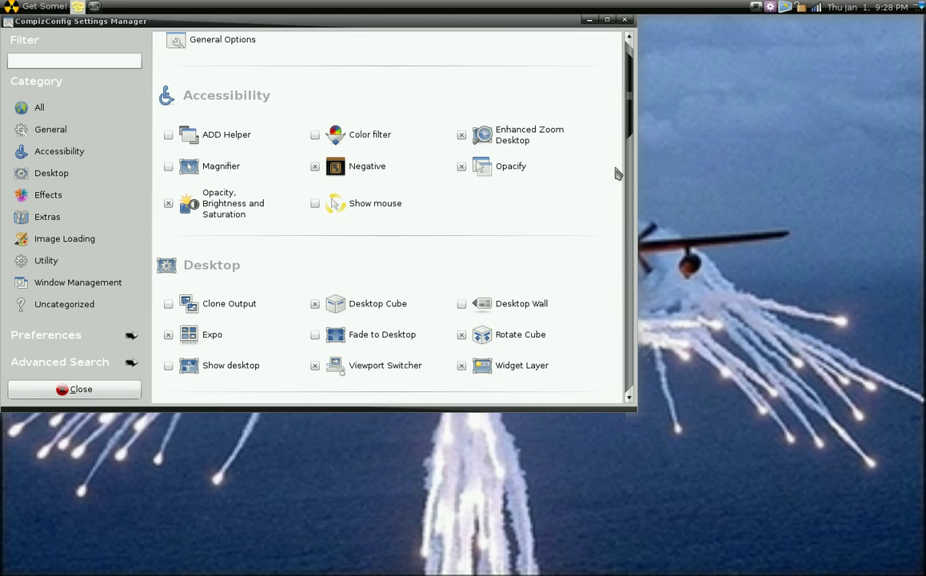
scroll(618, 174, "up", 1)
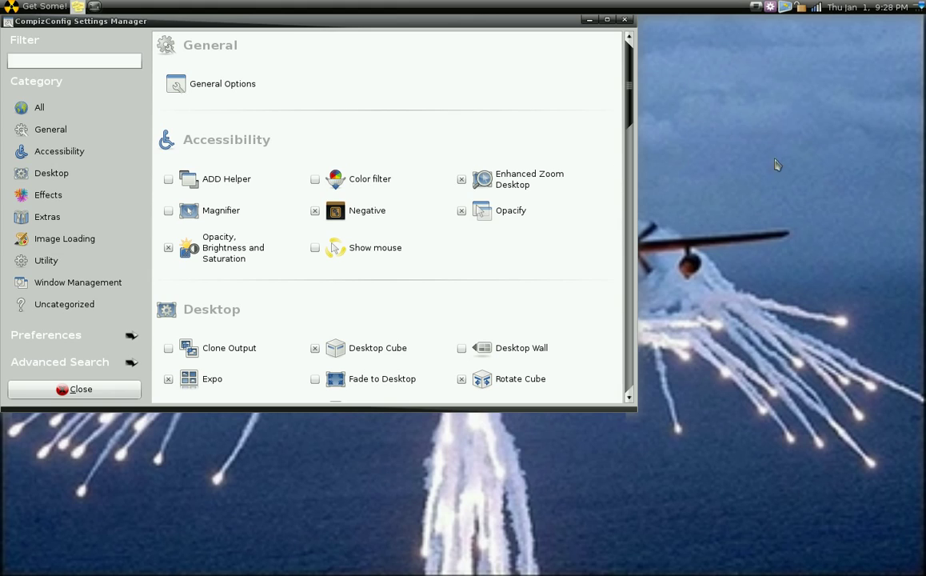
key("ctrl+alt+Right")
key("ctrl+alt+Left")
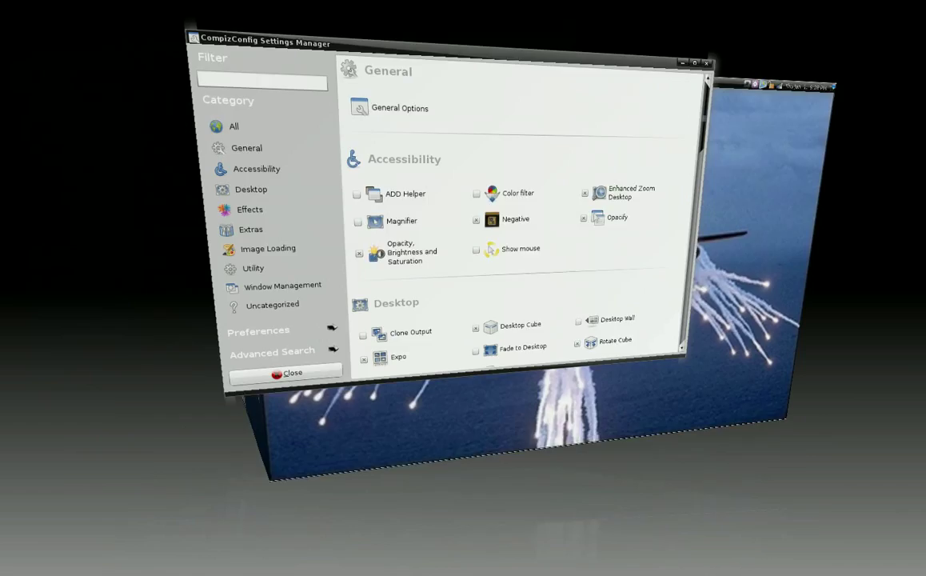